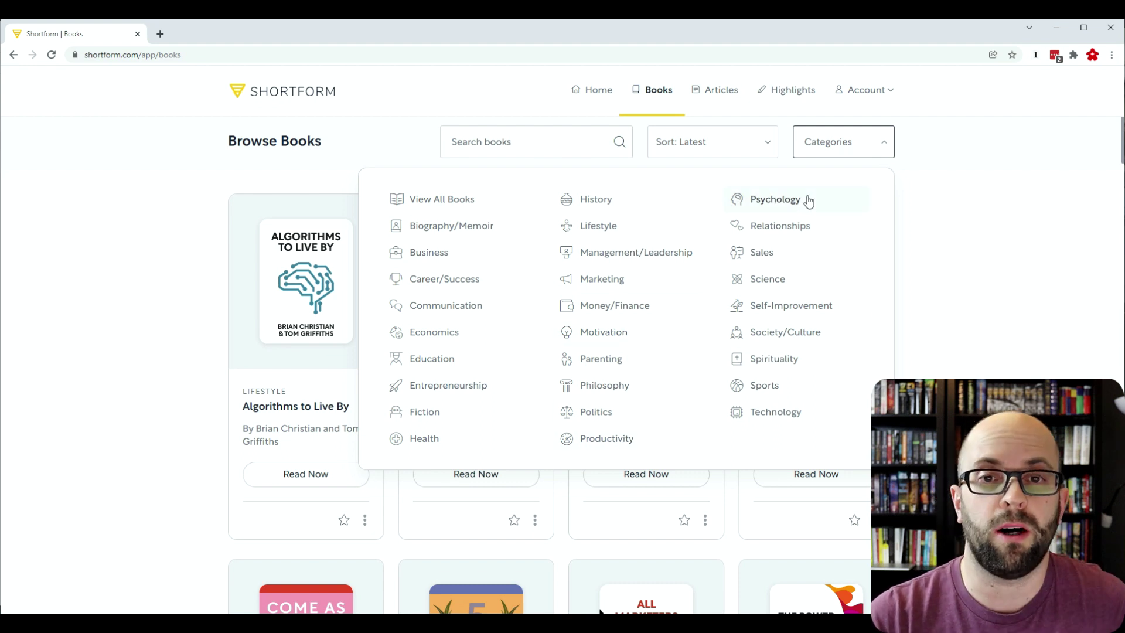
Step: Search the Shortform library for "Drive" and open that book's 1-Page Summary
{"action": "left_click", "coordinate": [531, 137]}
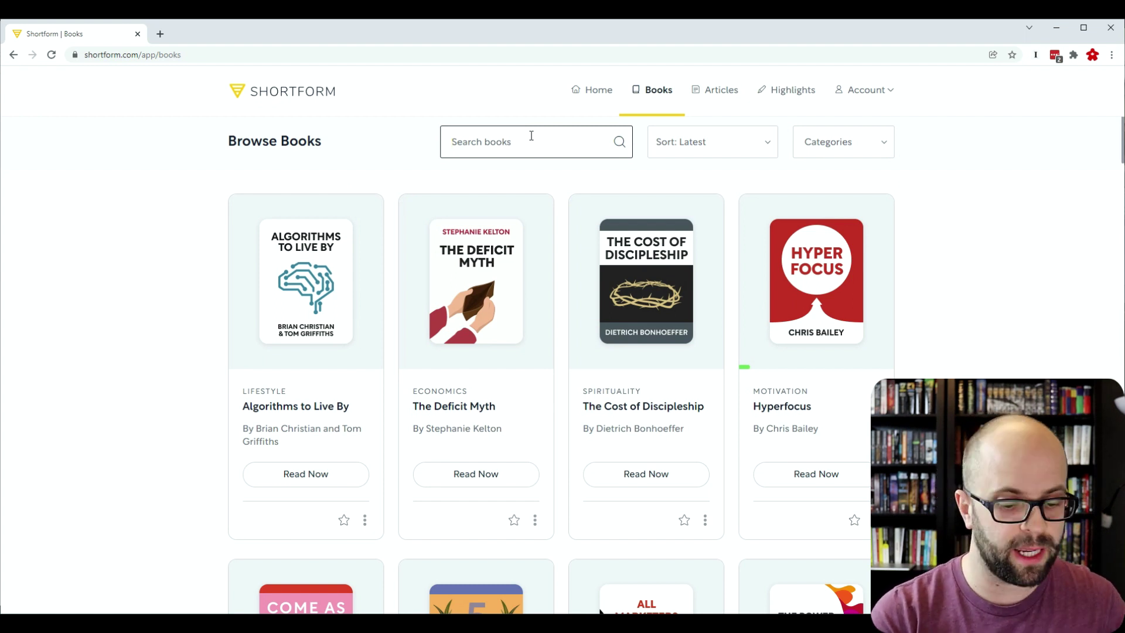
{"action": "type", "text": "Drive"}
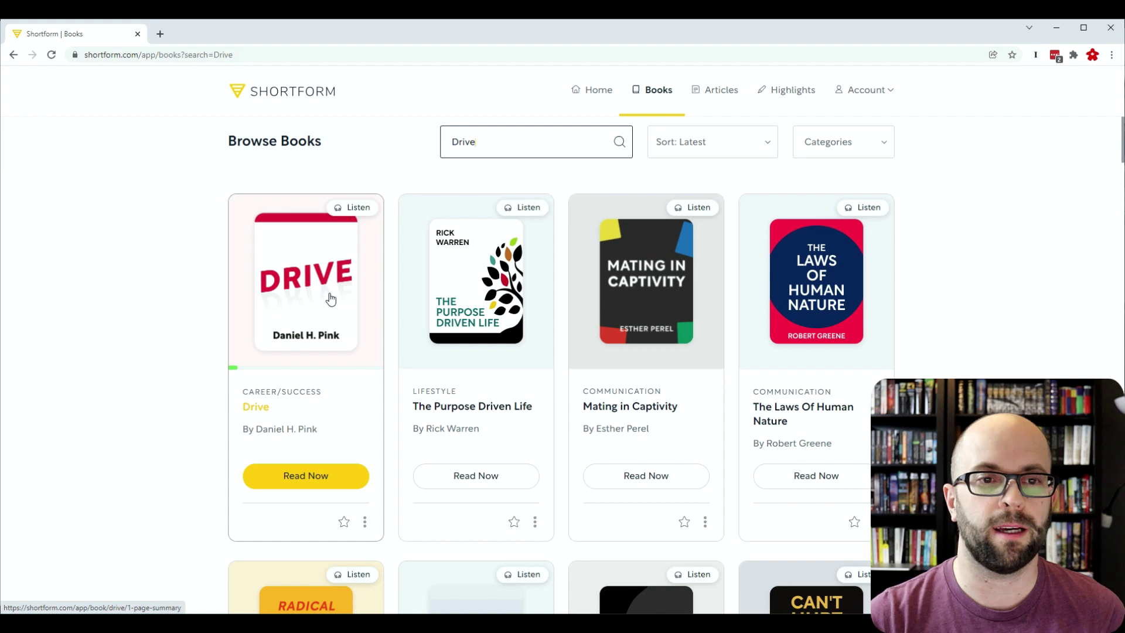
{"action": "left_click", "coordinate": [331, 299]}
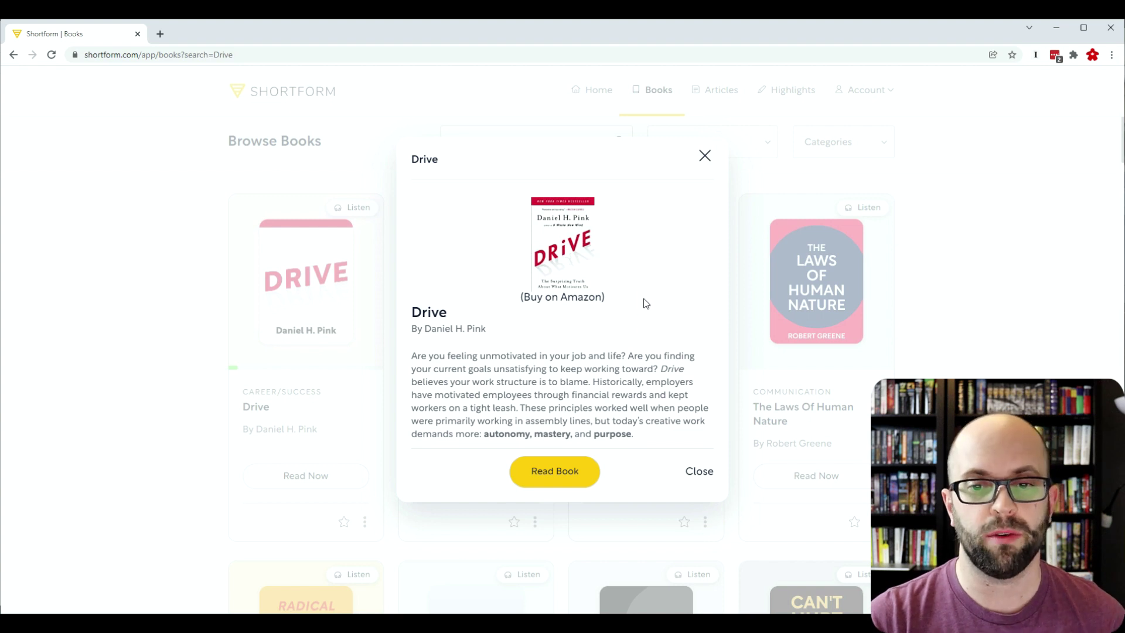
{"action": "left_click", "coordinate": [546, 470]}
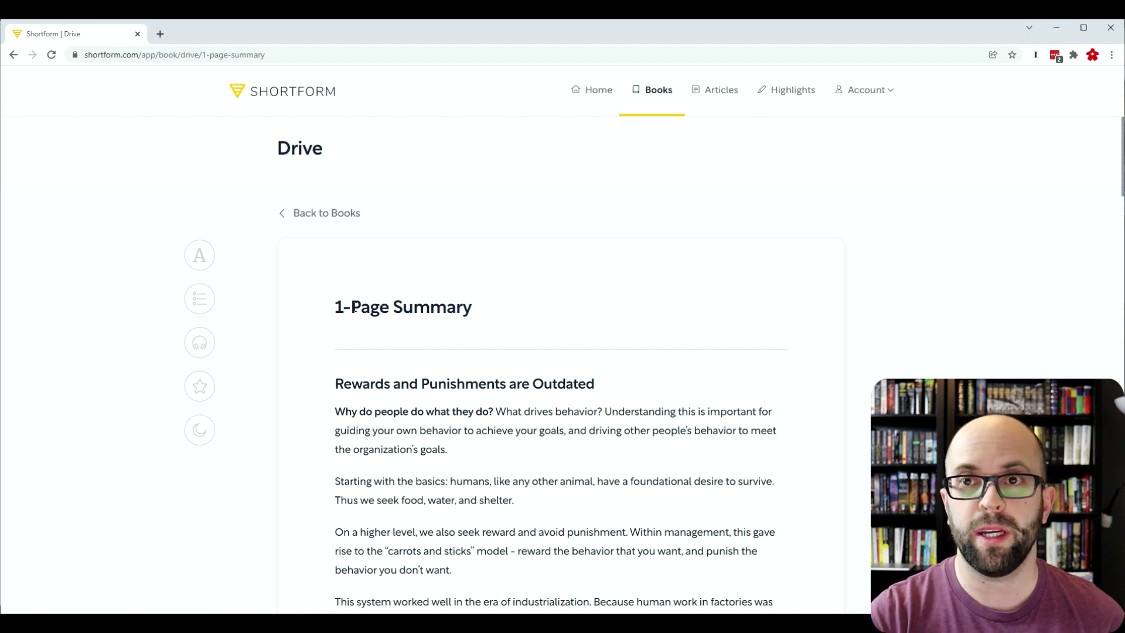
Step: View the Drive guide's table of contents with its full-summary chapters and exercises, and close it again
{"action": "left_click", "coordinate": [195, 301]}
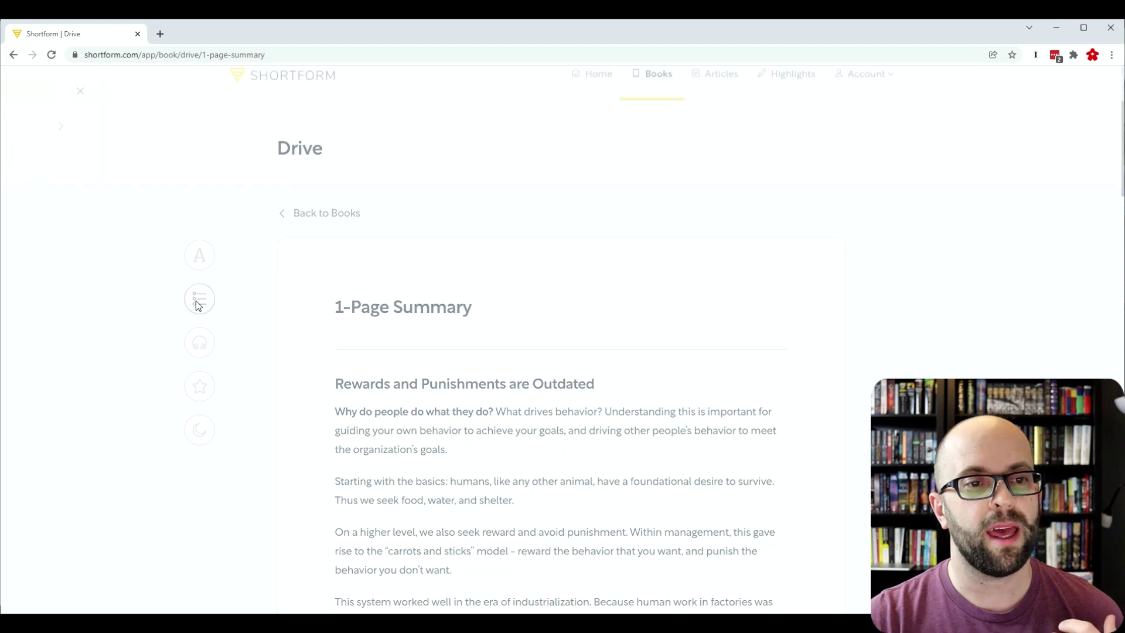
{"action": "left_click", "coordinate": [153, 138]}
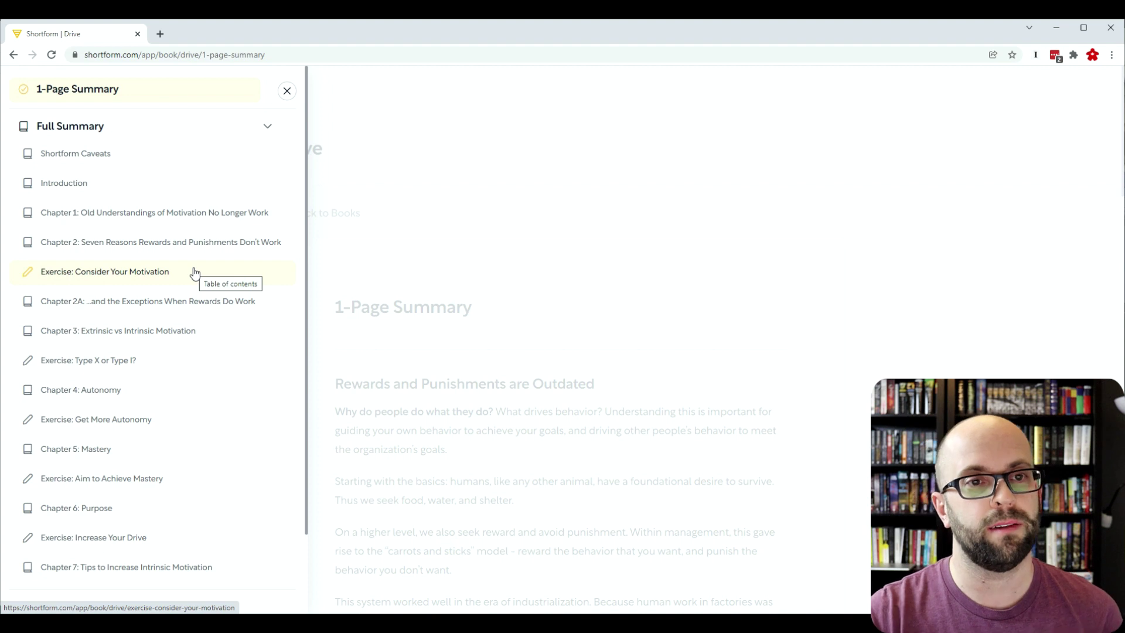
{"action": "left_click", "coordinate": [287, 91]}
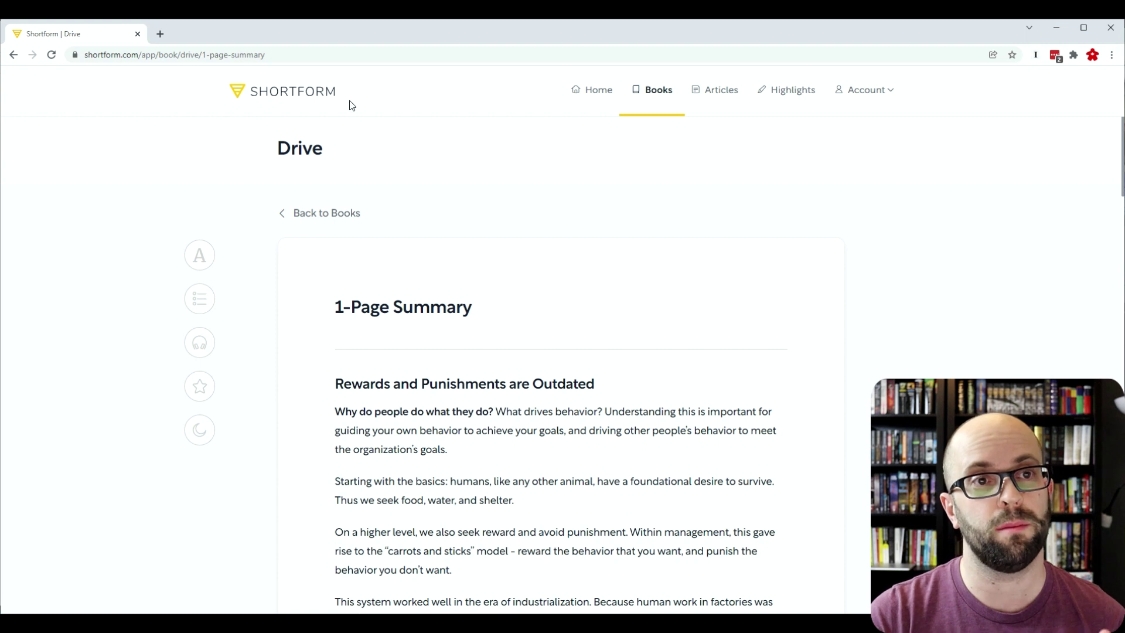
Step: Copy the web address of the Drive 1-Page Summary
{"action": "left_click", "coordinate": [383, 54]}
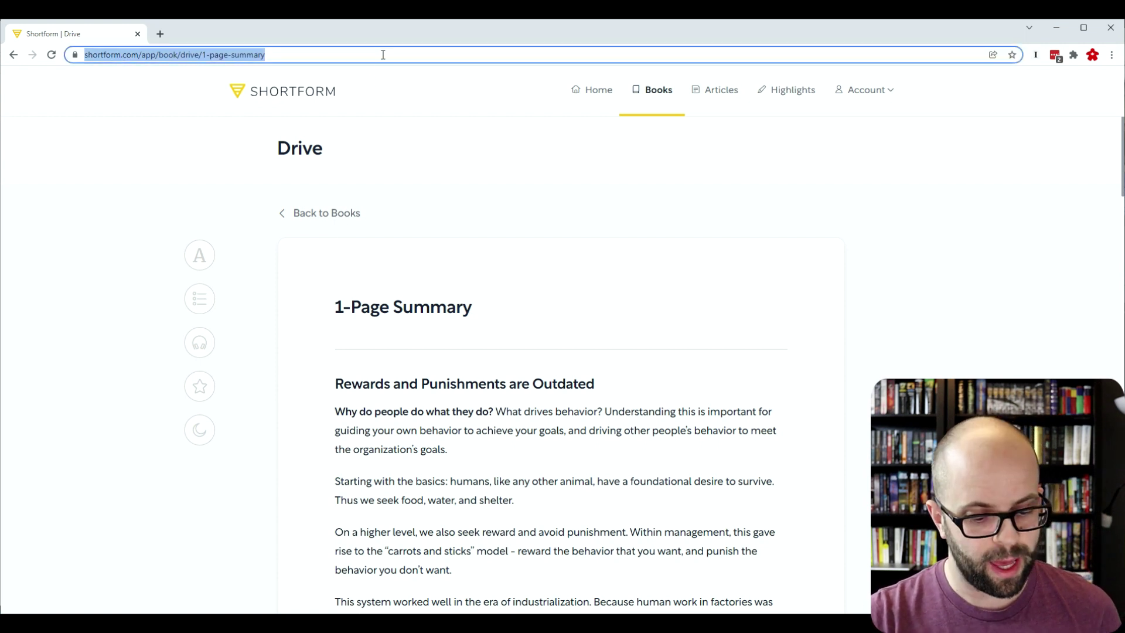
{"action": "left_click", "coordinate": [383, 55]}
{"action": "key", "text": "ctrl+a"}
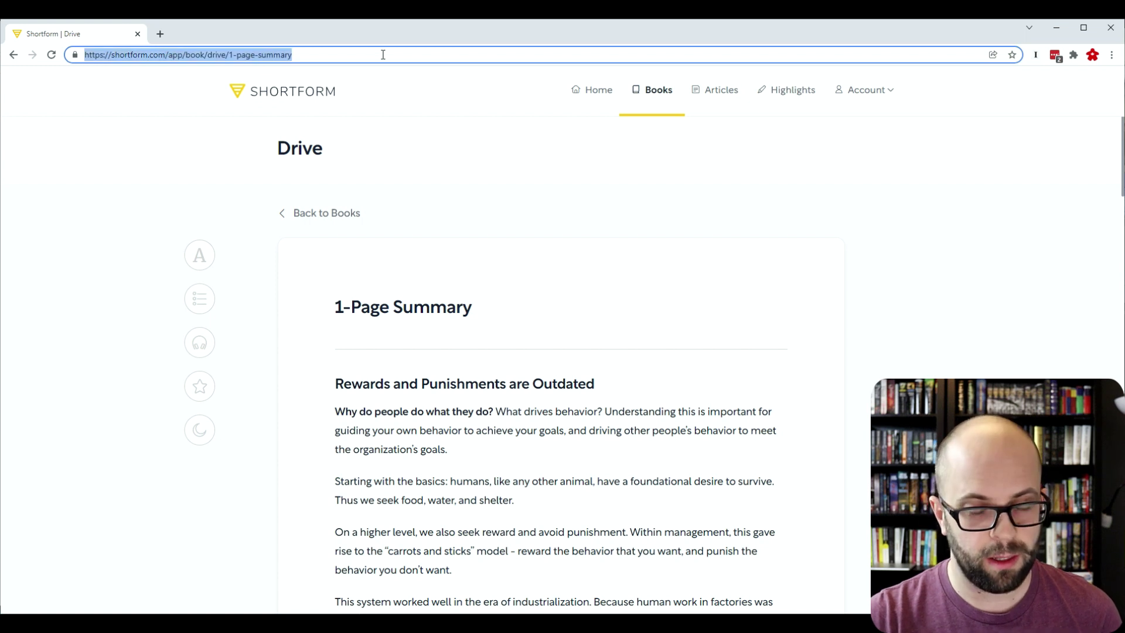
Step: Switch to Roam Research and create a page titled "Drive - (Shortform summary)"
{"action": "key", "text": "alt+Tab"}
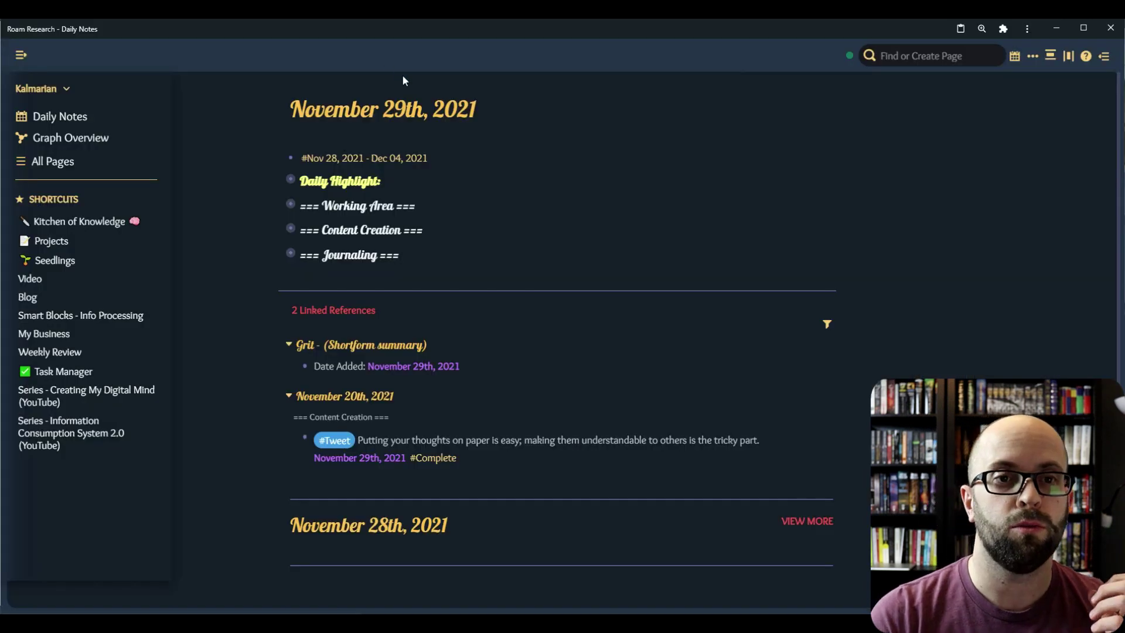
{"action": "left_click", "coordinate": [899, 59]}
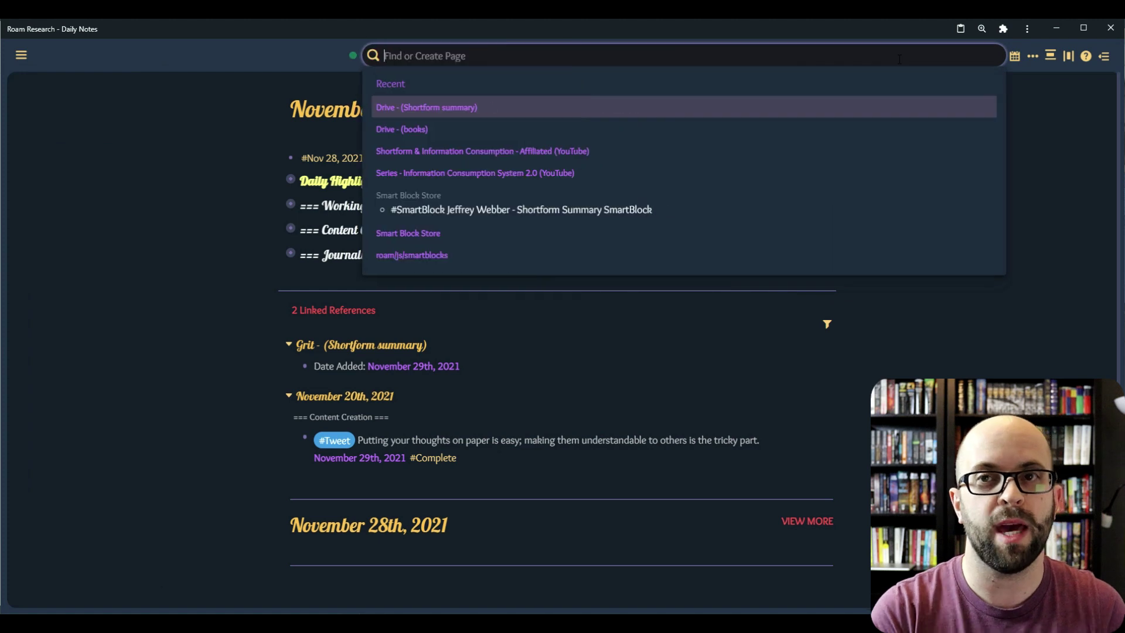
{"action": "type", "text": "Drive -"}
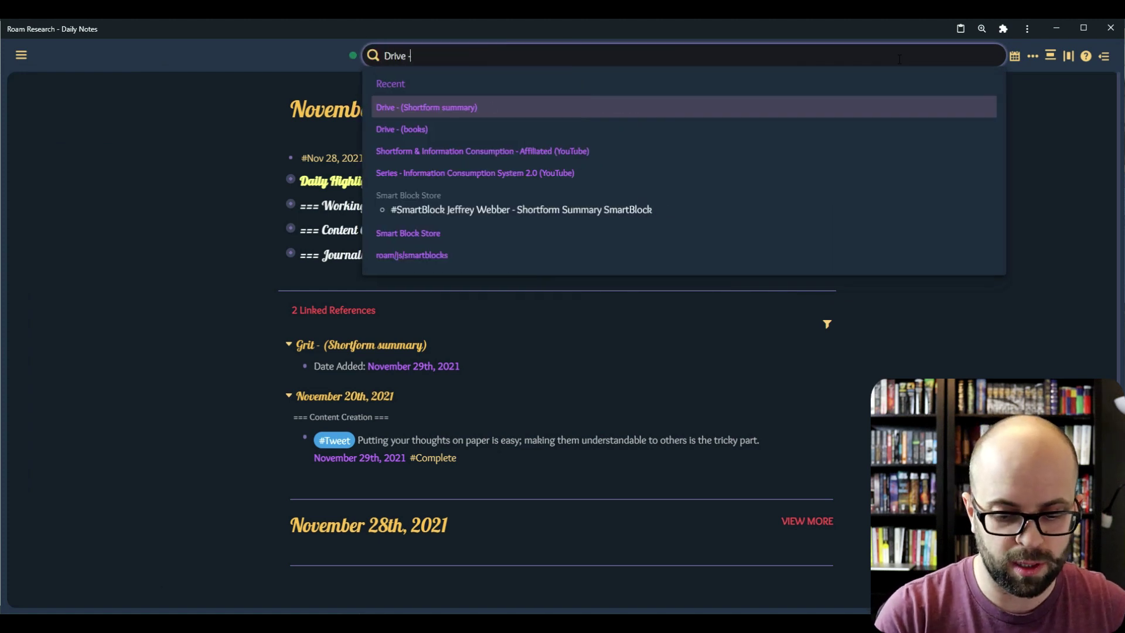
{"action": "type", "text": " (Shortform summary)"}
{"action": "key", "text": "Return"}
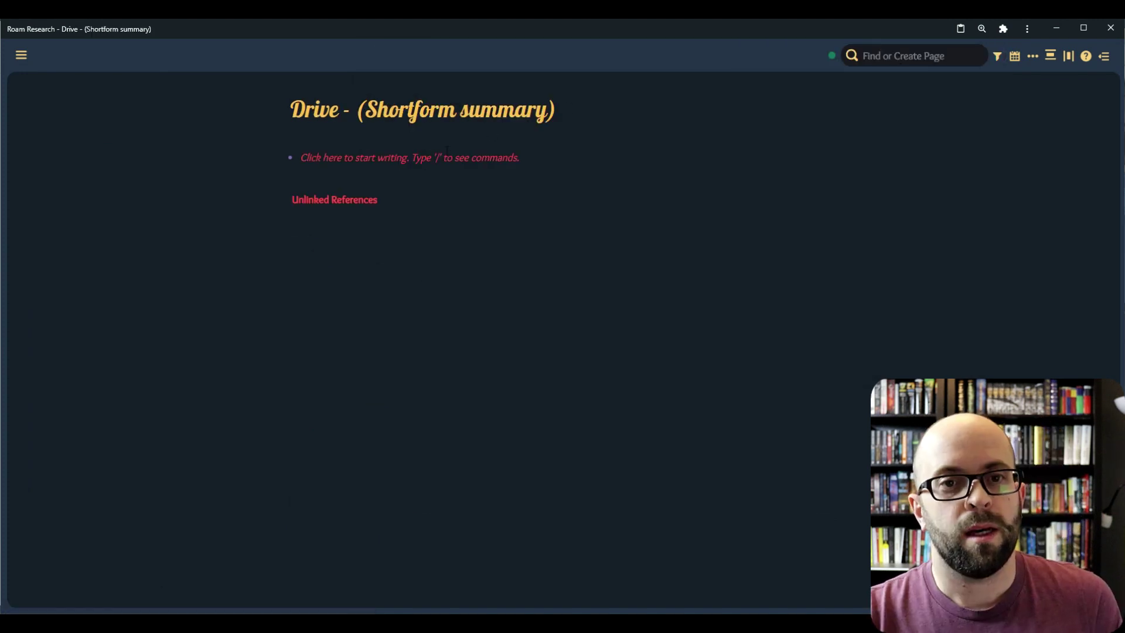
Step: Insert the Shortform Summary SmartBlock template in the first block of the new page
{"action": "left_click", "coordinate": [436, 158]}
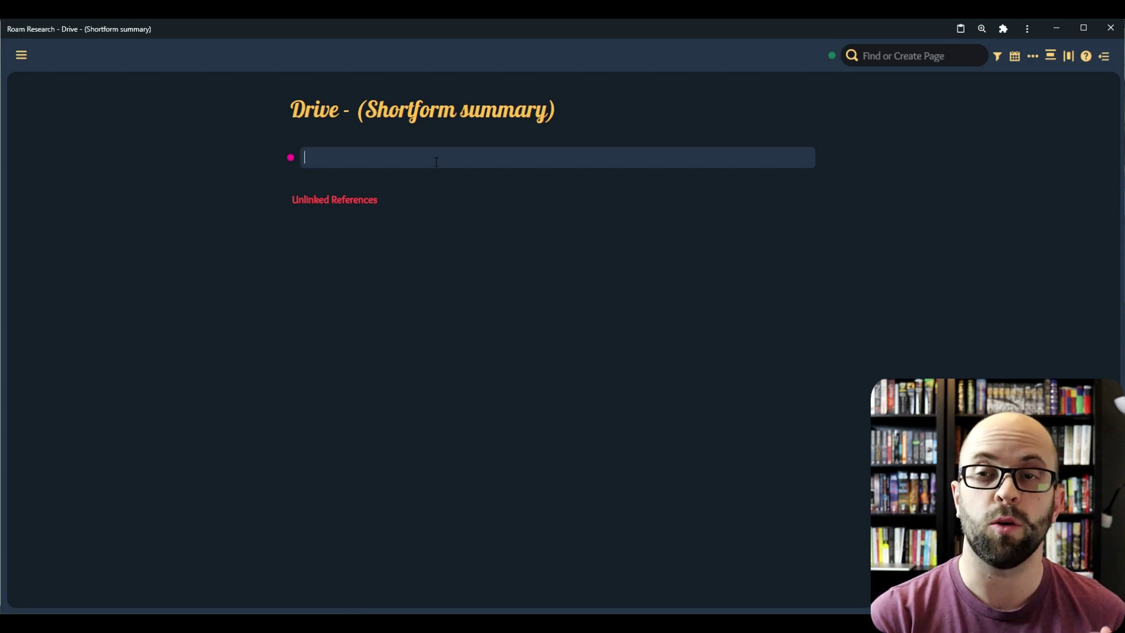
{"action": "type", "text": "xx"}
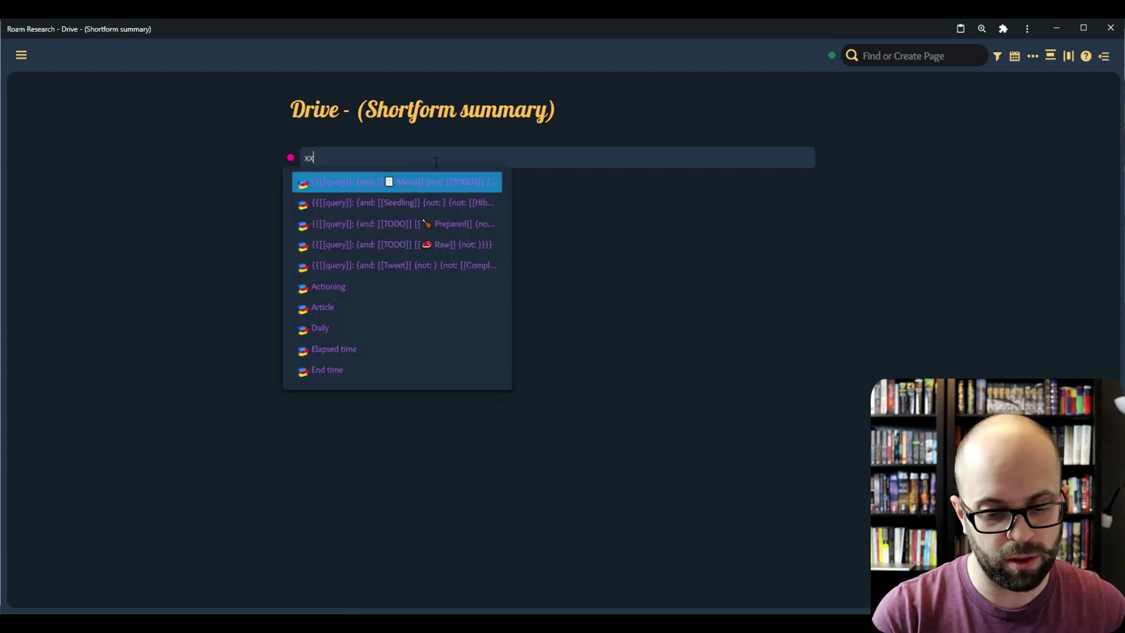
{"action": "key", "text": "Down"}
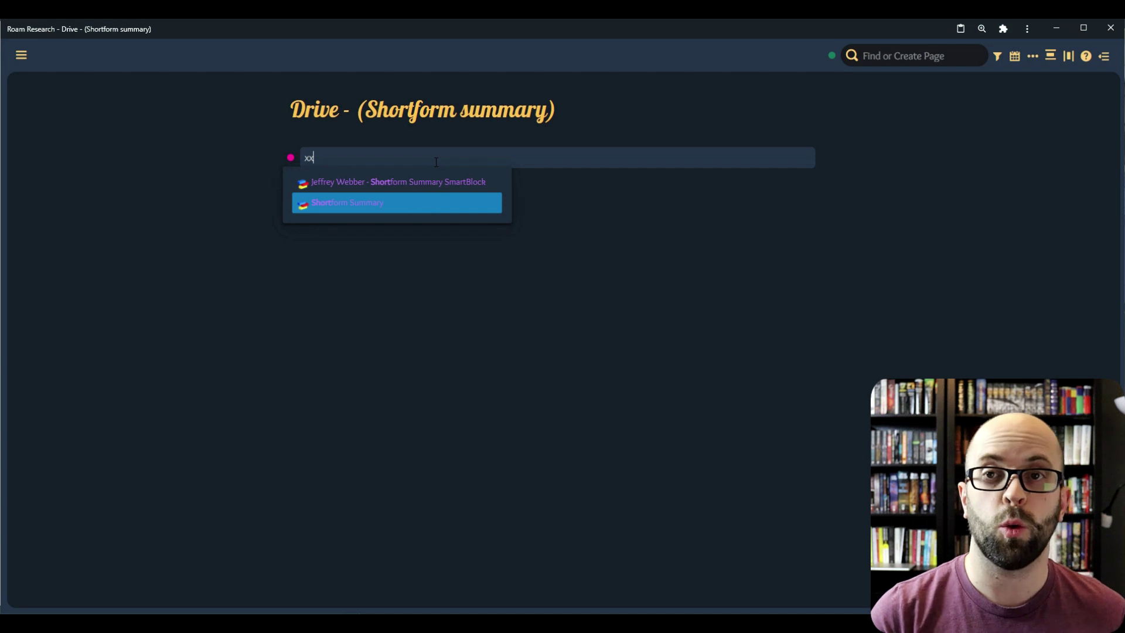
{"action": "key", "text": "Return"}
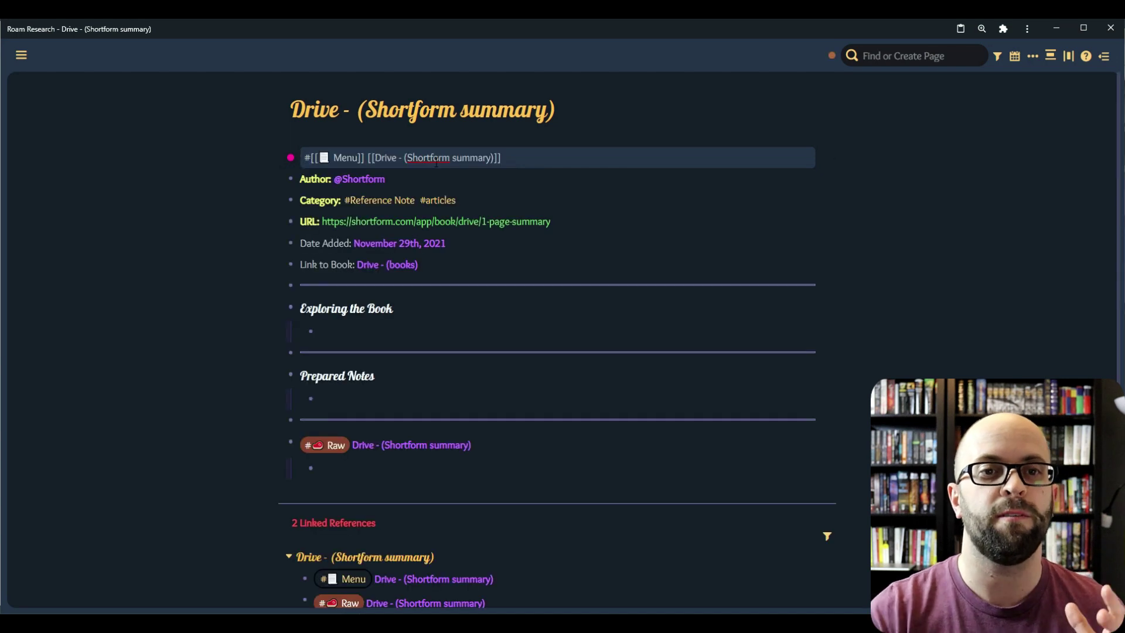
{"action": "left_click", "coordinate": [173, 201]}
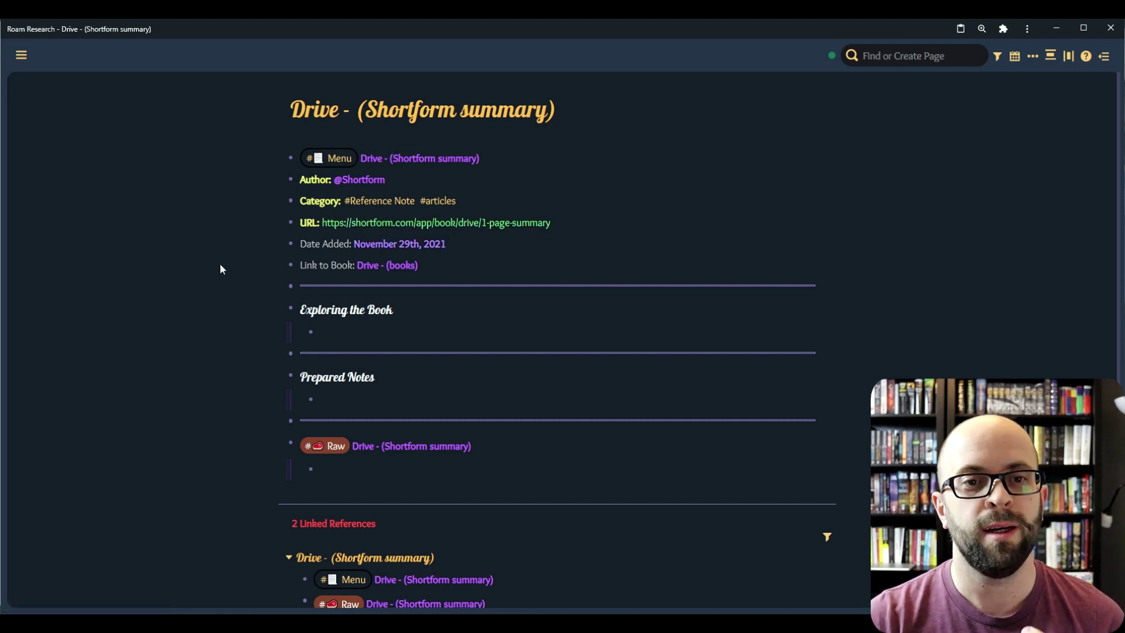
Step: Look through the raw notes on the linked "Drive - (books)" page and return to "Drive - (Shortform summary)"
{"action": "left_click", "coordinate": [400, 267]}
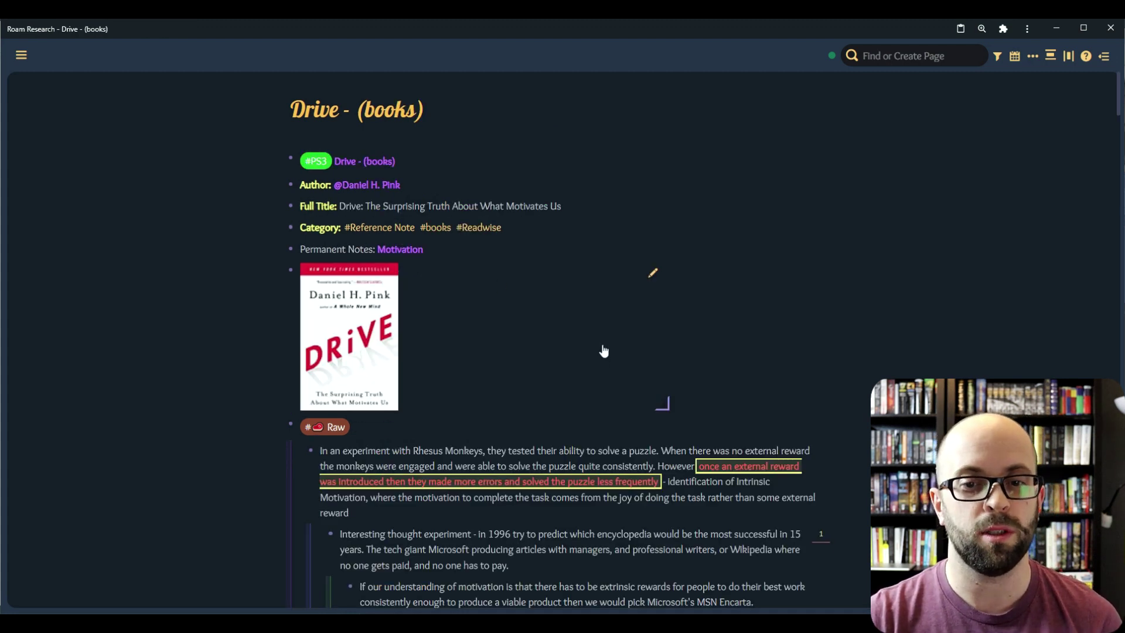
{"action": "scroll", "coordinate": [603, 351], "scroll_direction": "down", "scroll_amount": 1}
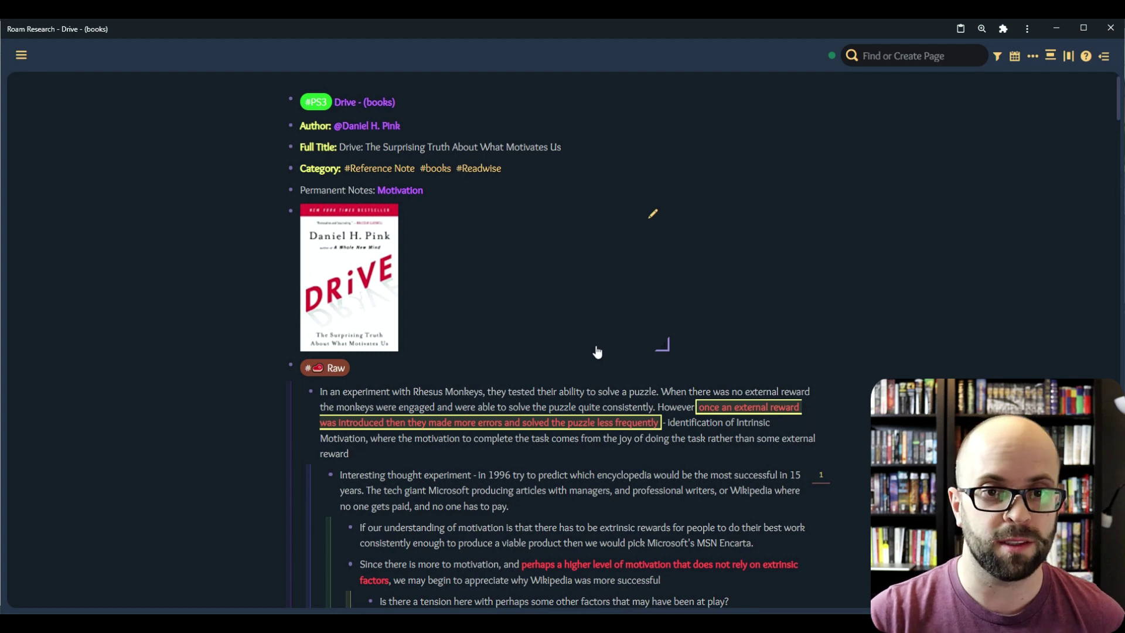
{"action": "scroll", "coordinate": [603, 350], "scroll_direction": "down", "scroll_amount": 6}
{"action": "scroll", "coordinate": [595, 345], "scroll_direction": "down", "scroll_amount": 6}
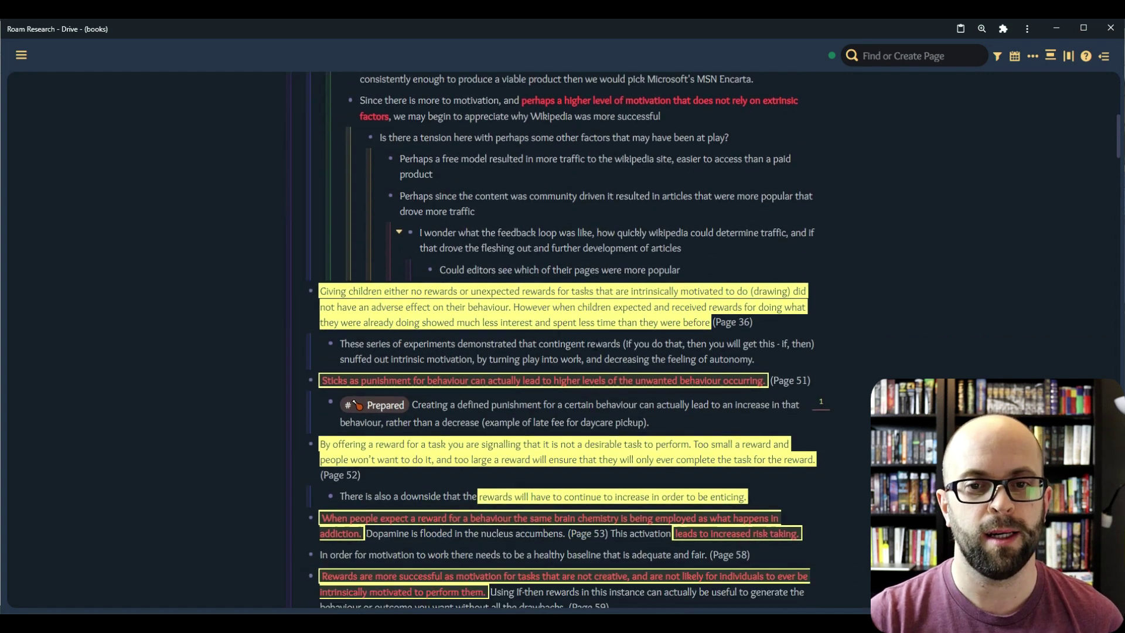
{"action": "scroll", "coordinate": [595, 345], "scroll_direction": "up", "scroll_amount": 12}
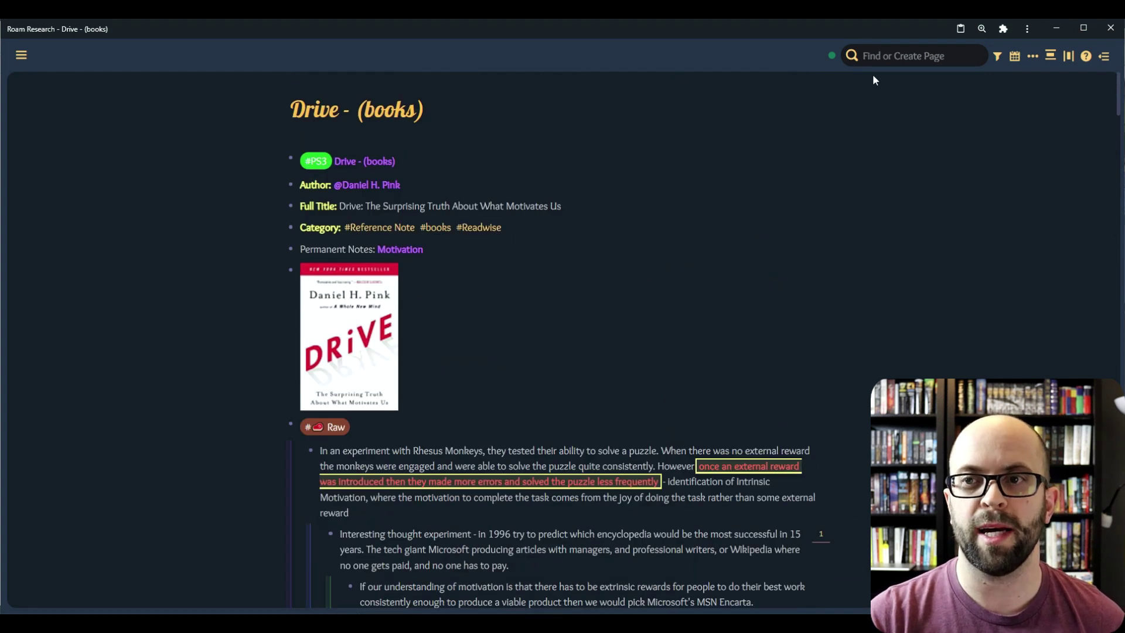
{"action": "left_click", "coordinate": [890, 56]}
{"action": "left_click", "coordinate": [409, 111]}
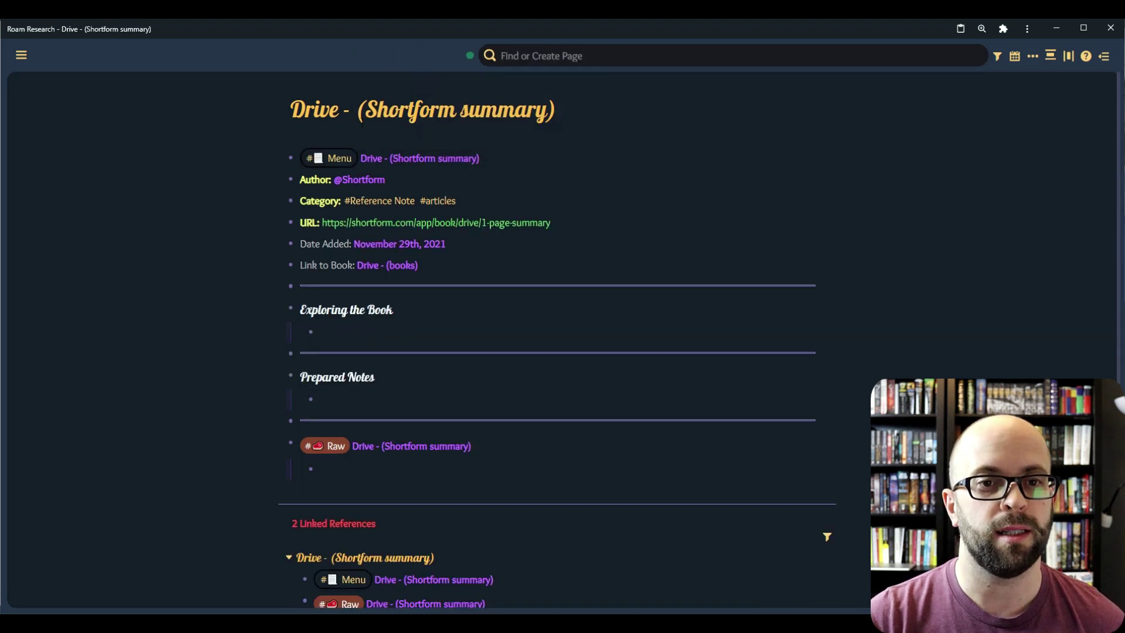
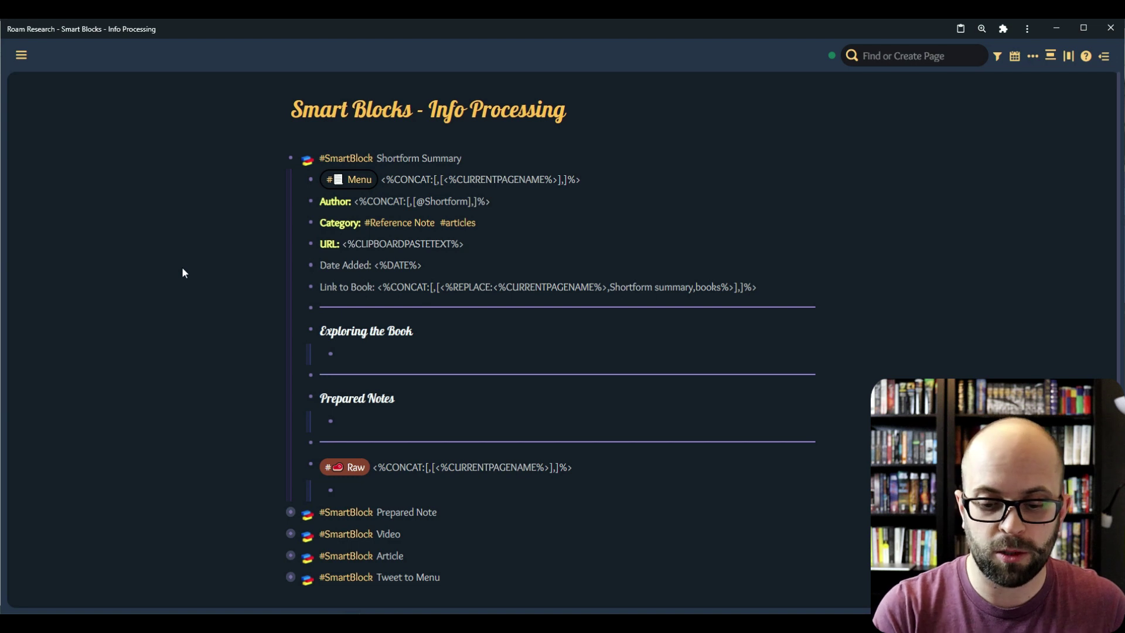
Step: Open the RoamJS Smartblocks Store and select the free Shortform Summary SmartBlock in the marketplace
{"action": "key", "text": "ctrl+p"}
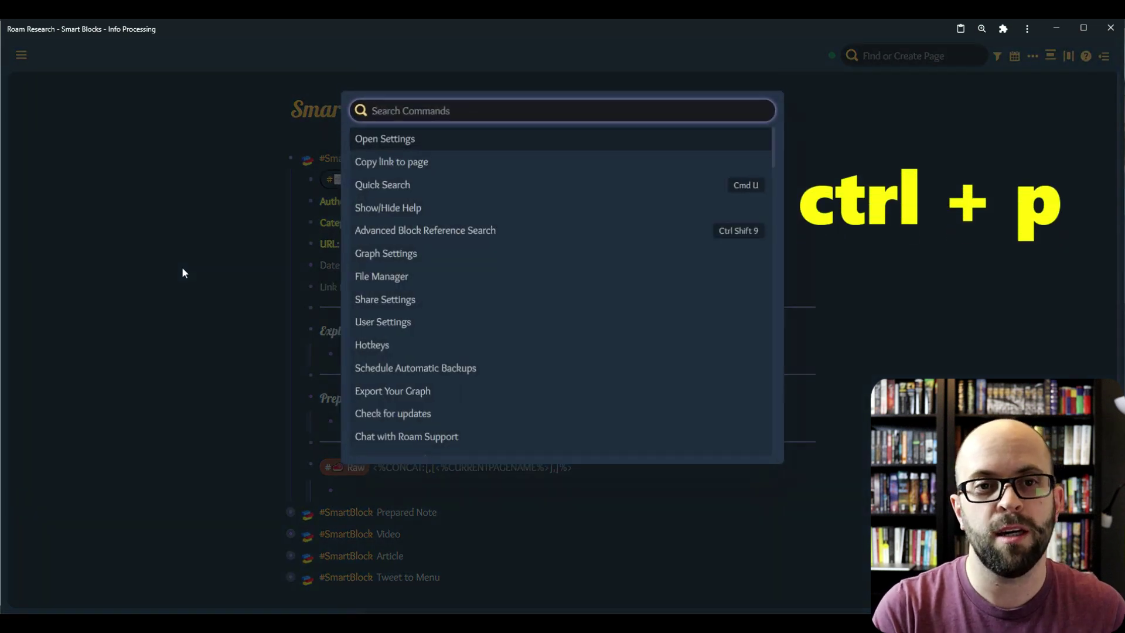
{"action": "type", "text": "smart"}
{"action": "key", "text": "Return"}
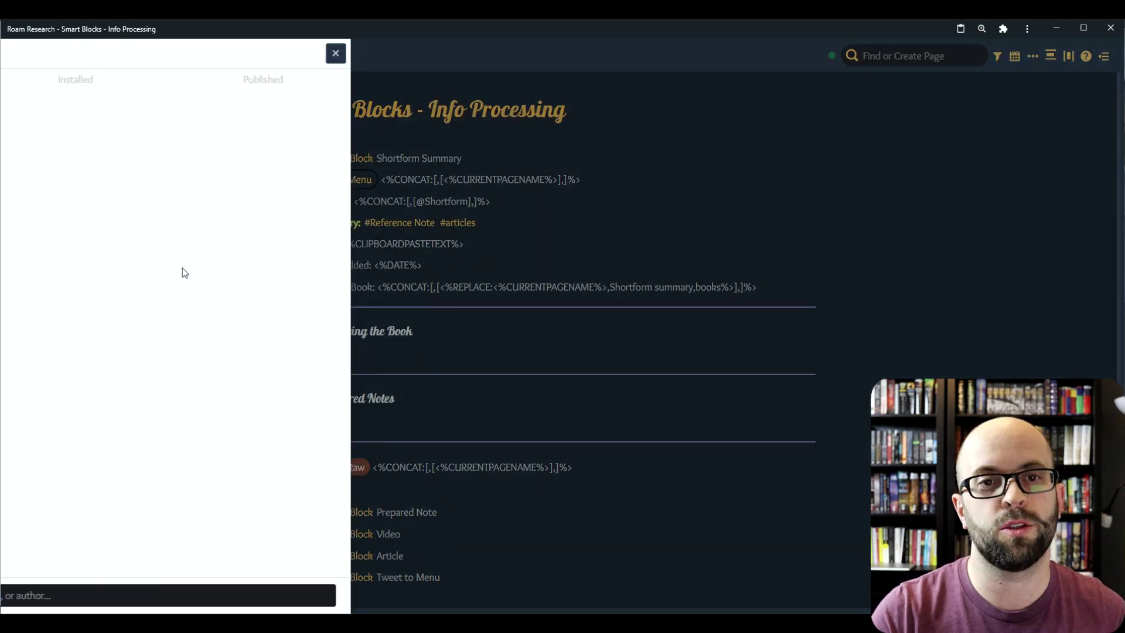
{"action": "scroll", "coordinate": [503, 381], "scroll_direction": "down", "scroll_amount": 2}
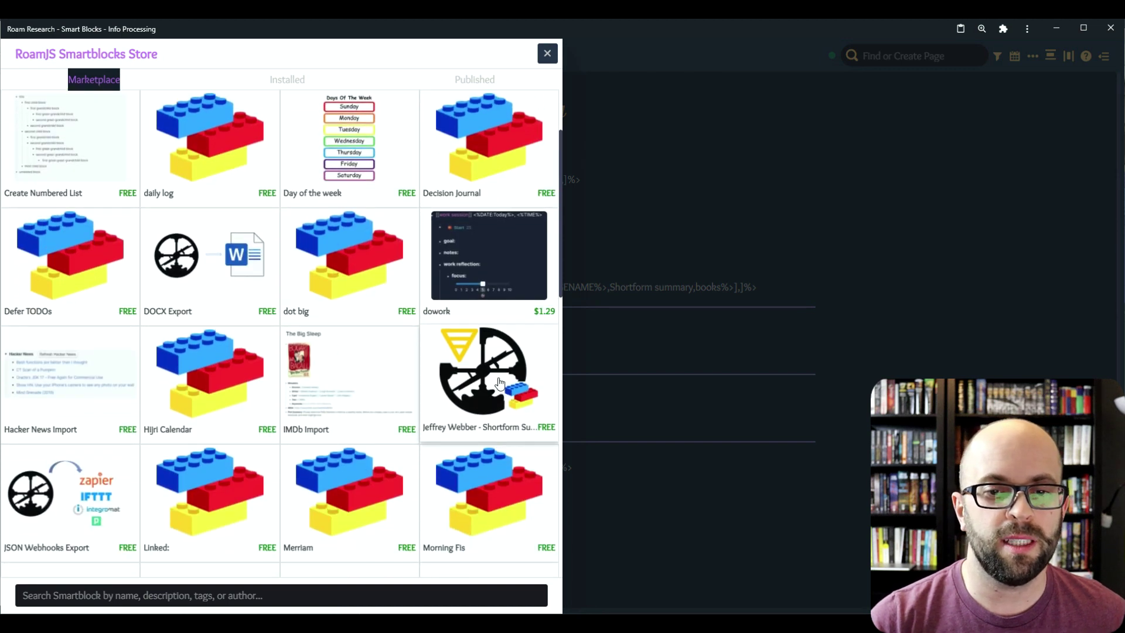
{"action": "left_click", "coordinate": [504, 381]}
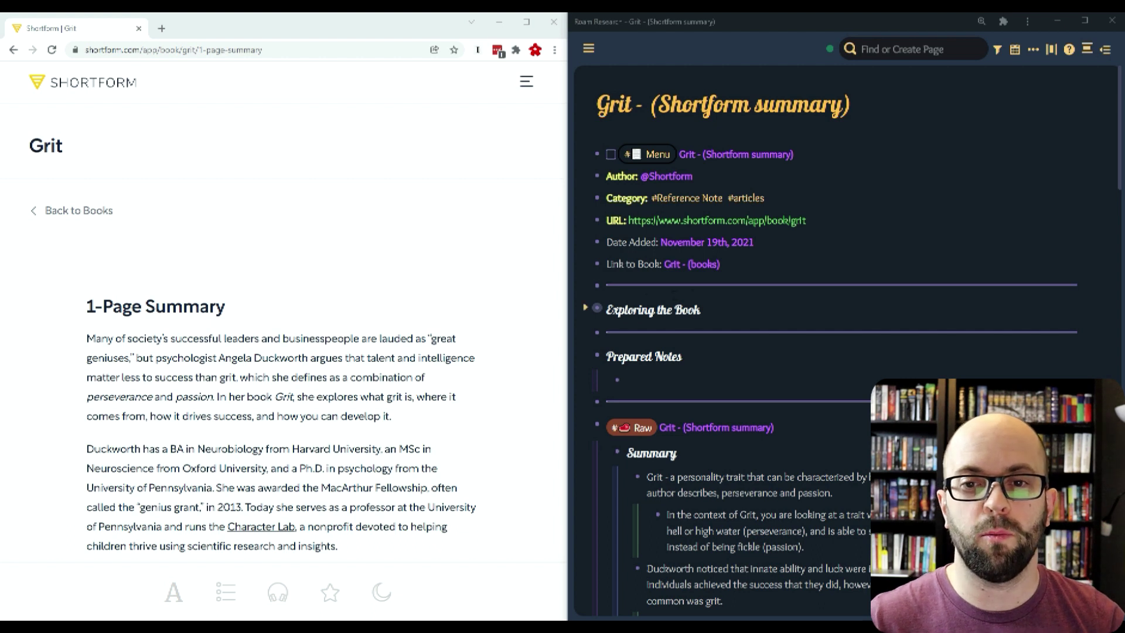
Step: Compare Shortform's Grit 1-Page Summary with the raw Summary notes on the "Grit - (Shortform summary)" page
{"action": "scroll", "coordinate": [342, 311], "scroll_direction": "down", "scroll_amount": 8}
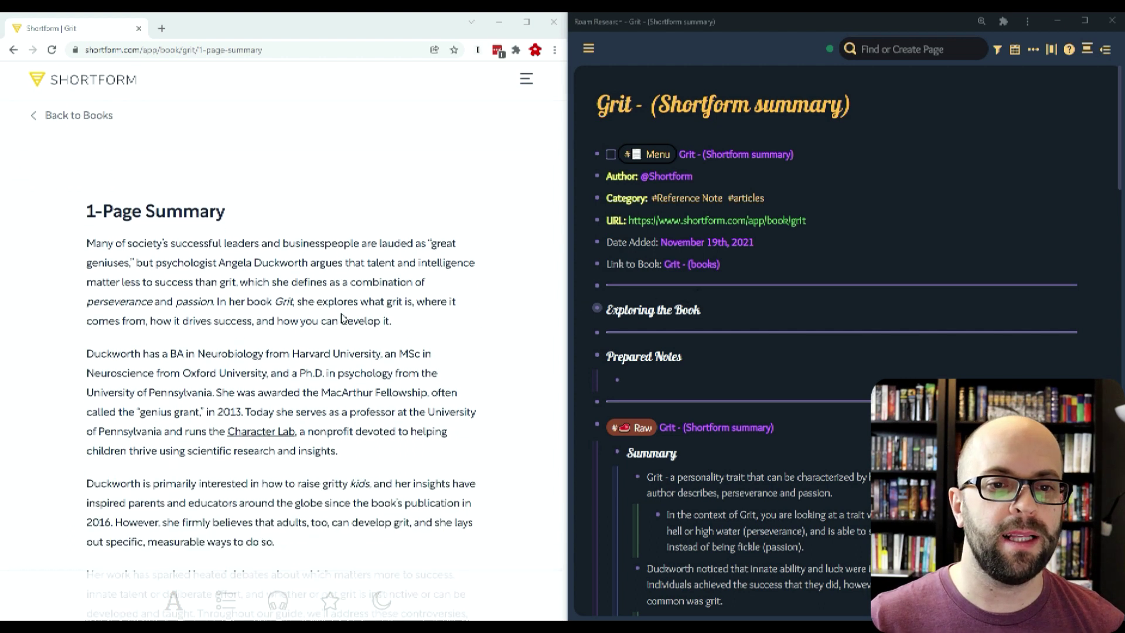
{"action": "scroll", "coordinate": [342, 311], "scroll_direction": "down", "scroll_amount": 7}
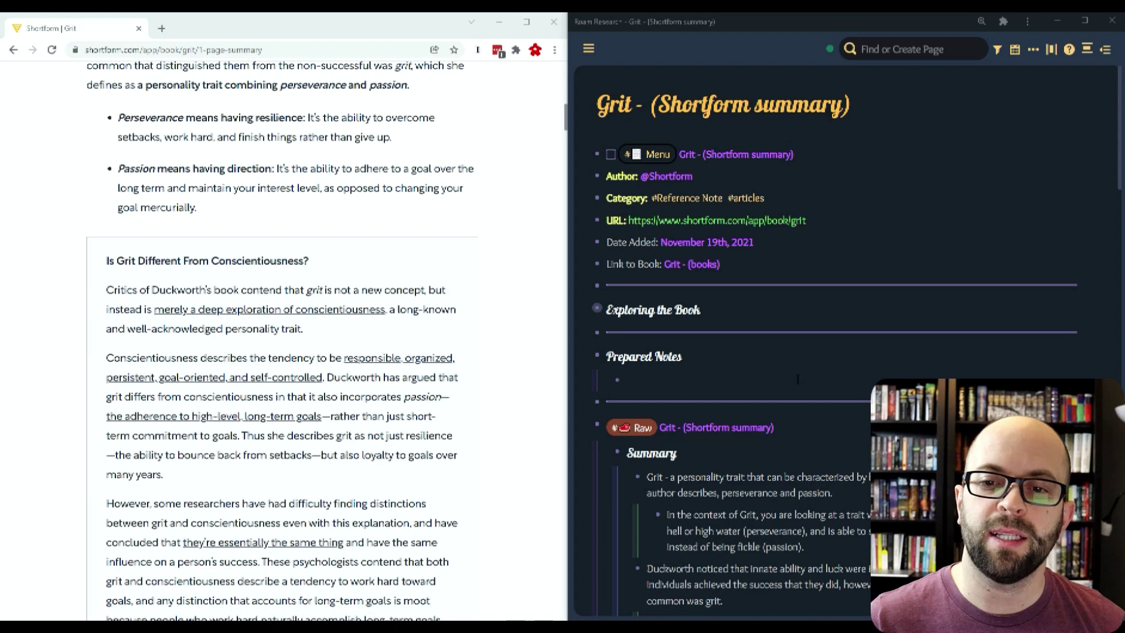
{"action": "scroll", "coordinate": [753, 349], "scroll_direction": "down", "scroll_amount": 6}
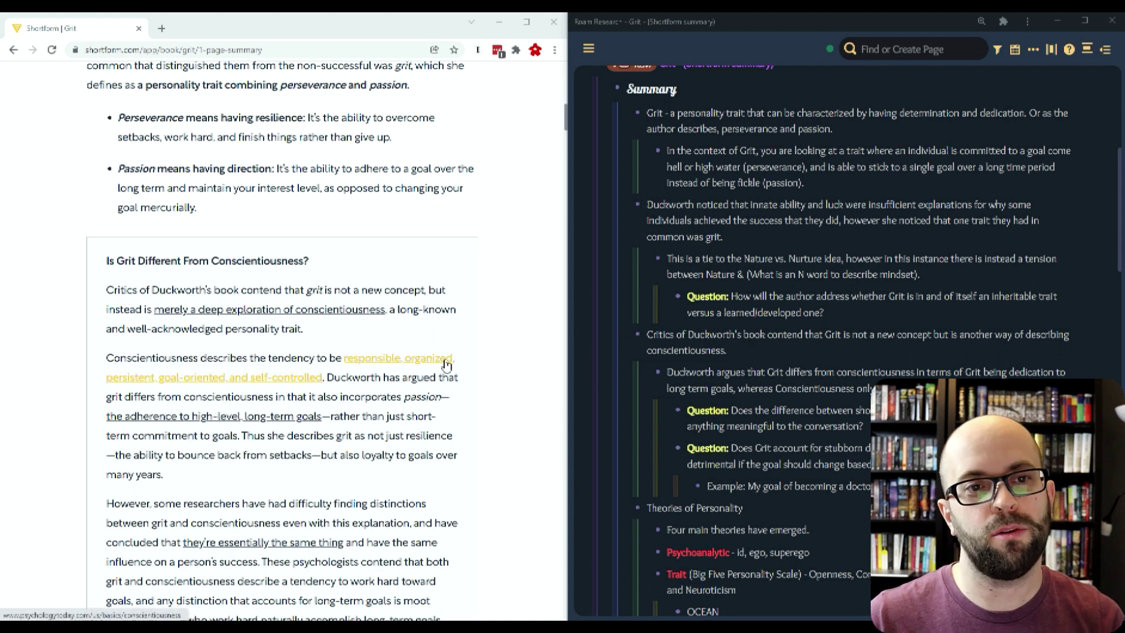
{"action": "scroll", "coordinate": [432, 421], "scroll_direction": "down", "scroll_amount": 3}
{"action": "scroll", "coordinate": [431, 421], "scroll_direction": "up", "scroll_amount": 12}
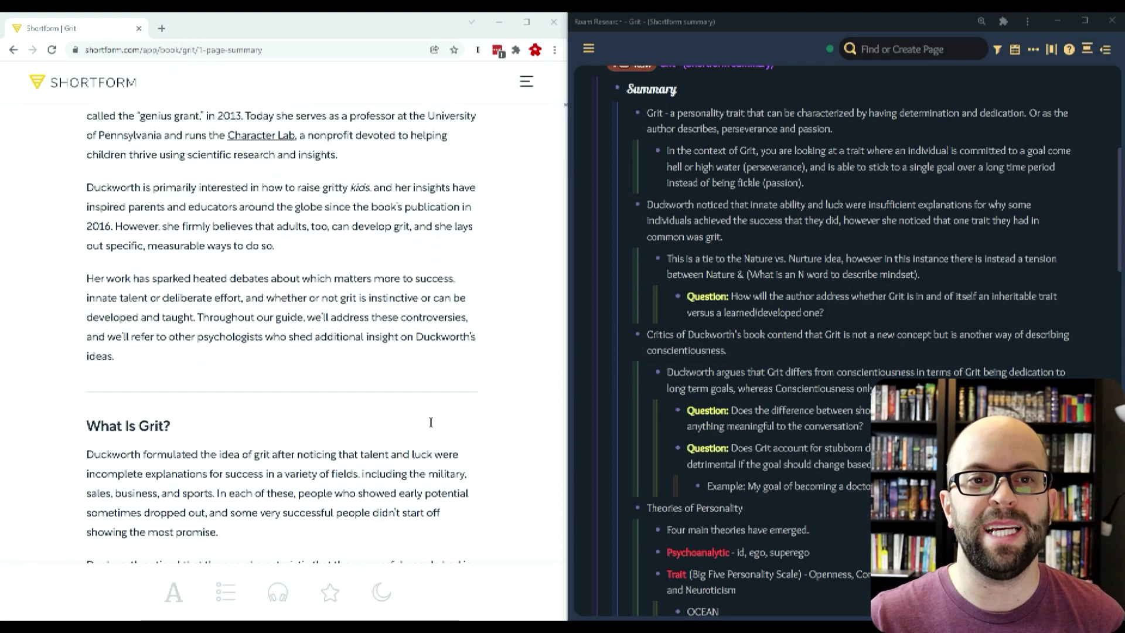
{"action": "scroll", "coordinate": [430, 422], "scroll_direction": "up", "scroll_amount": 5}
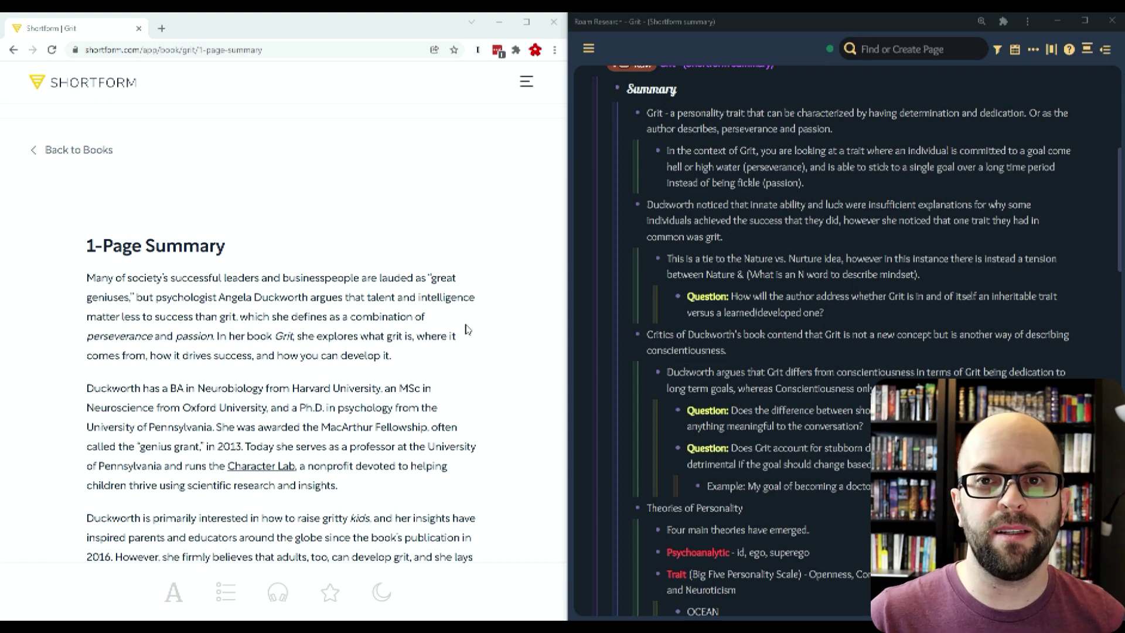
Step: Collapse the Summary notes and examine the Part 1.1 Introduction to Grit notes alongside the guide's table of contents
{"action": "left_click", "coordinate": [605, 90]}
{"action": "left_click", "coordinate": [605, 90]}
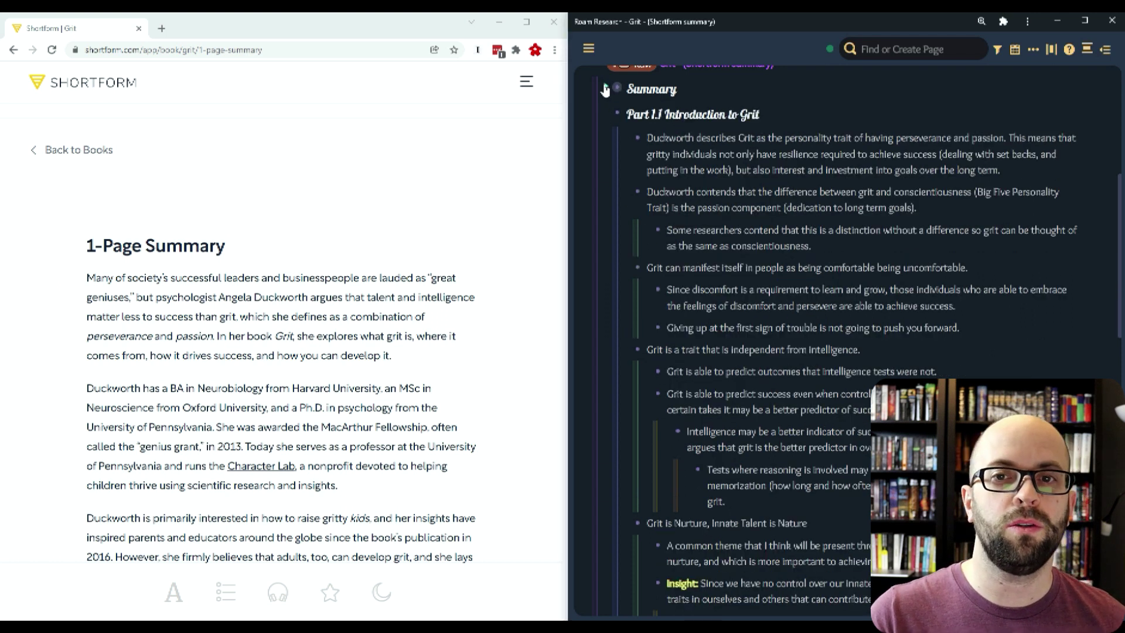
{"action": "left_click", "coordinate": [220, 593]}
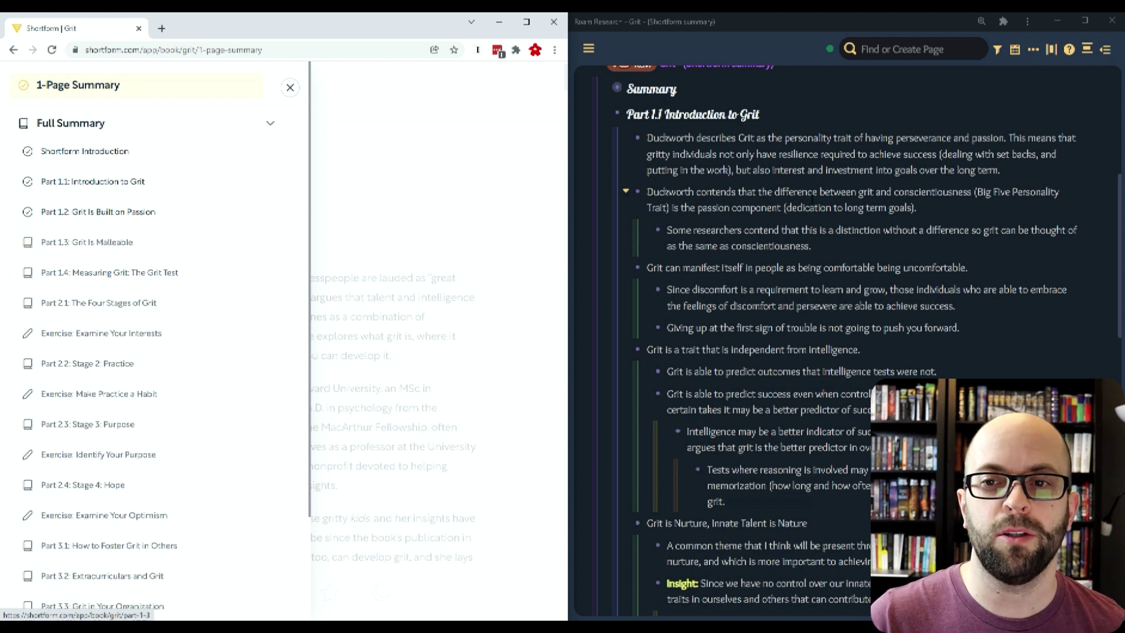
{"action": "scroll", "coordinate": [816, 200], "scroll_direction": "down", "scroll_amount": 4}
{"action": "scroll", "coordinate": [815, 199], "scroll_direction": "up", "scroll_amount": 10}
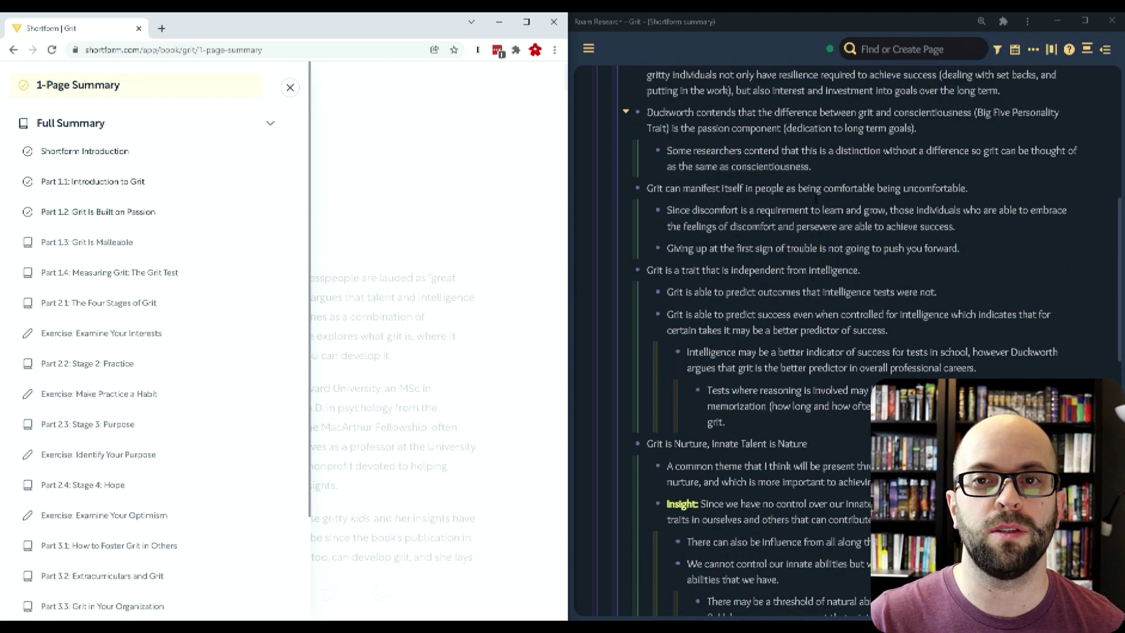
{"action": "scroll", "coordinate": [816, 200], "scroll_direction": "up", "scroll_amount": 1}
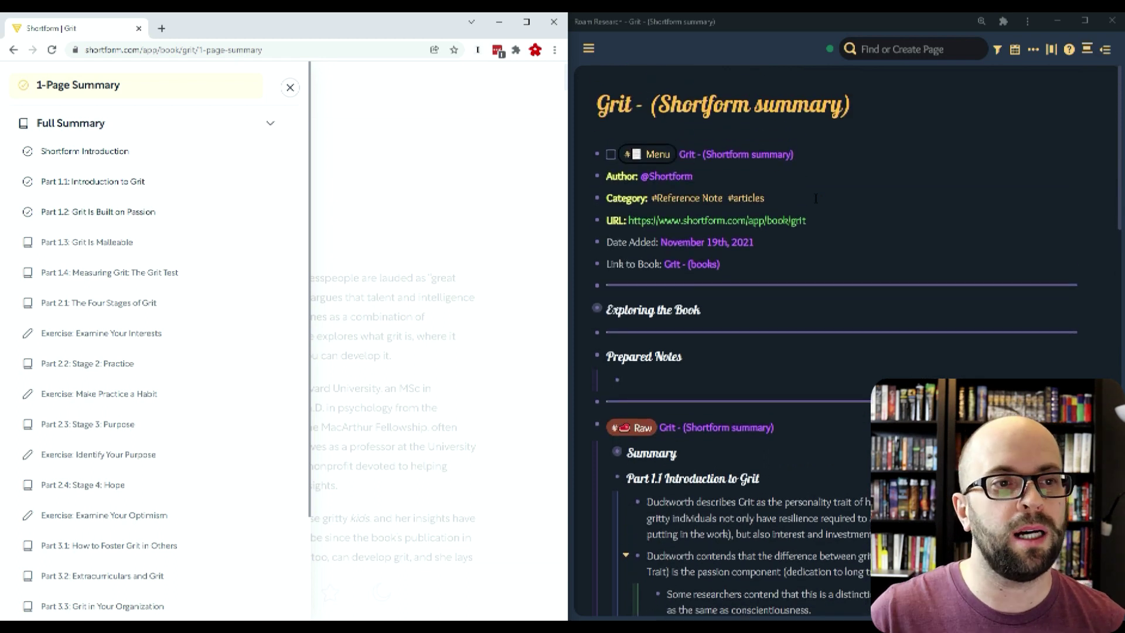
{"action": "left_click", "coordinate": [120, 185]}
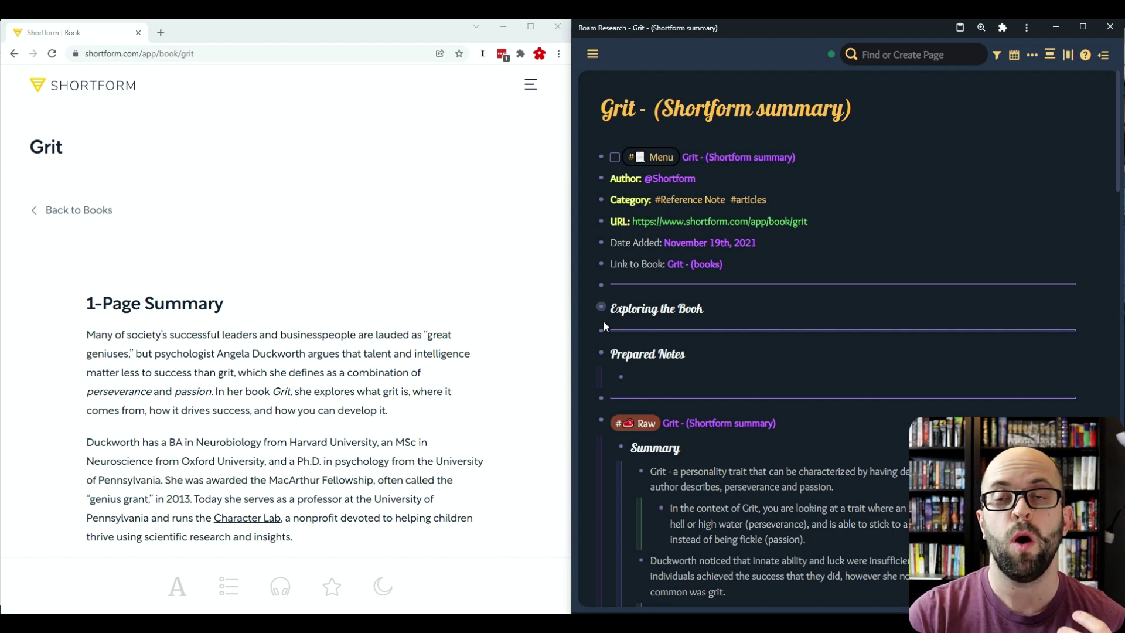
Step: Expand the Exploring the Book section on the "Grit - (Shortform summary)" page
{"action": "mouse_move", "coordinate": [593, 311]}
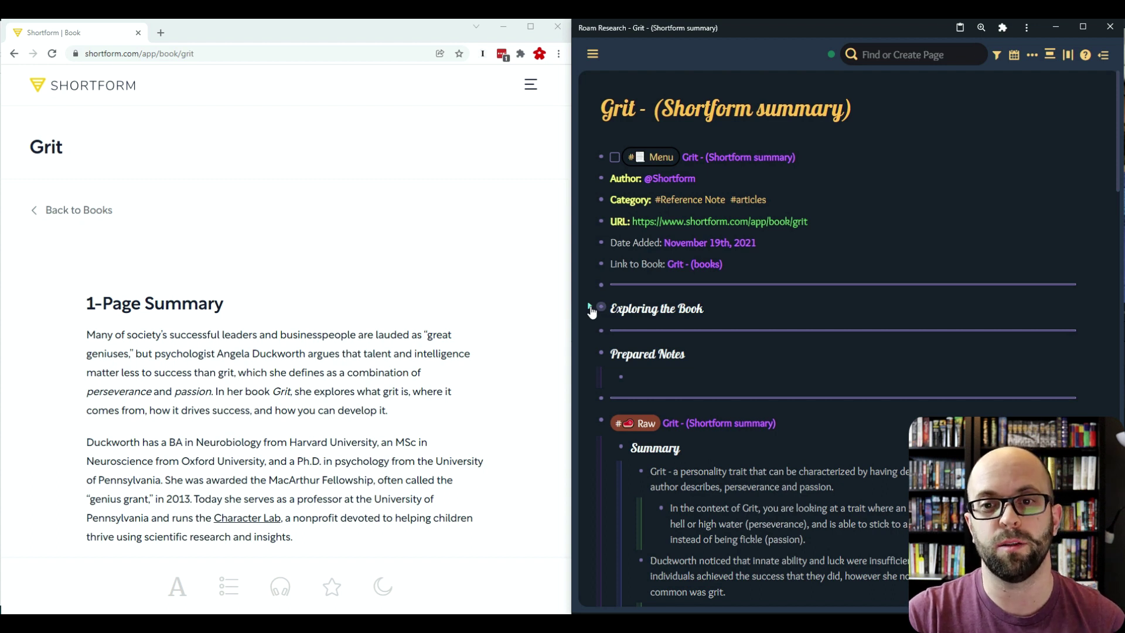
{"action": "left_click", "coordinate": [590, 307]}
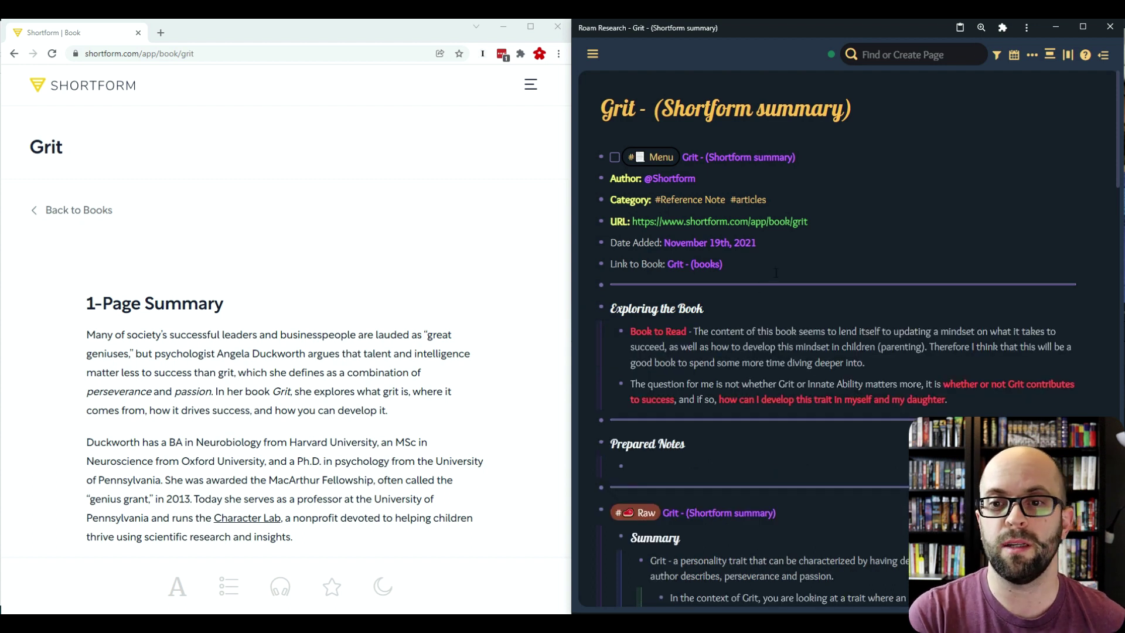